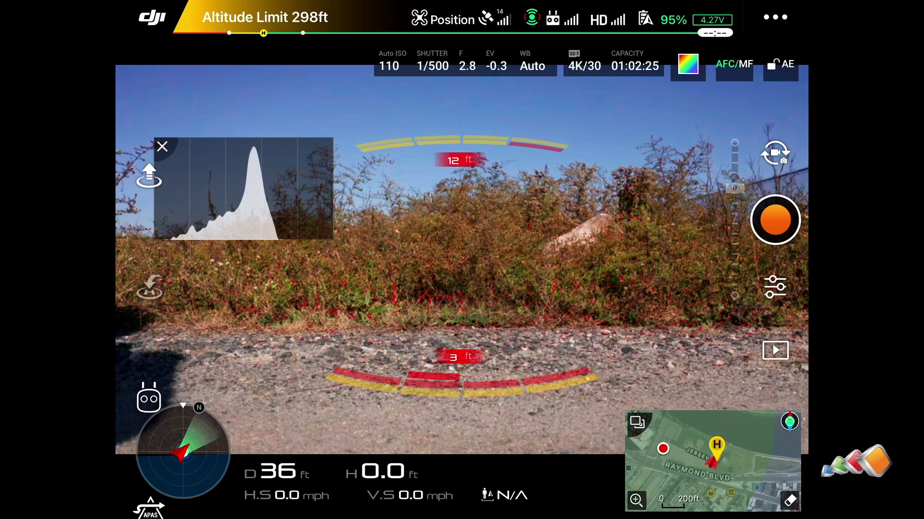
# - Move the histogram overlay from the top-left to the centre of the camera view
pyautogui.moveTo(243, 189); pyautogui.dragTo(435, 324)
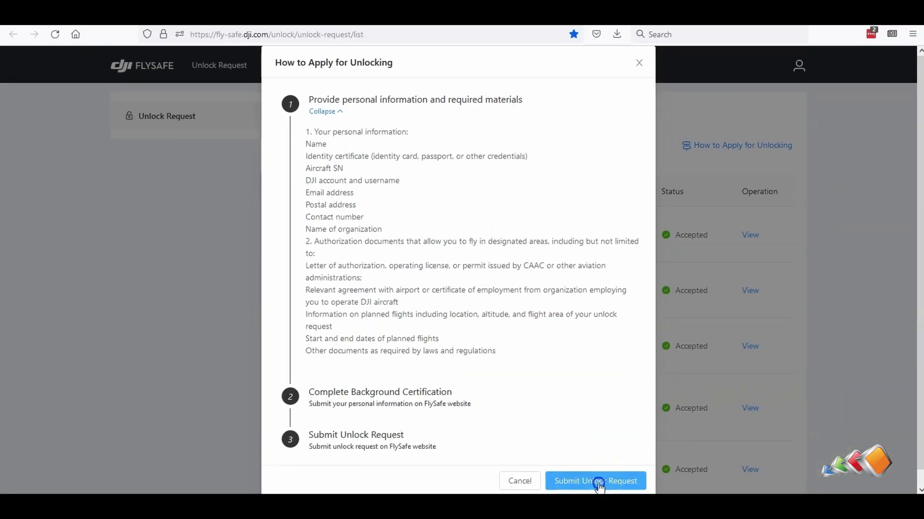
# - Accept the unlocking terms and choose Custom Unlocking as the request type
pyautogui.scroll(-1, 505, 317)
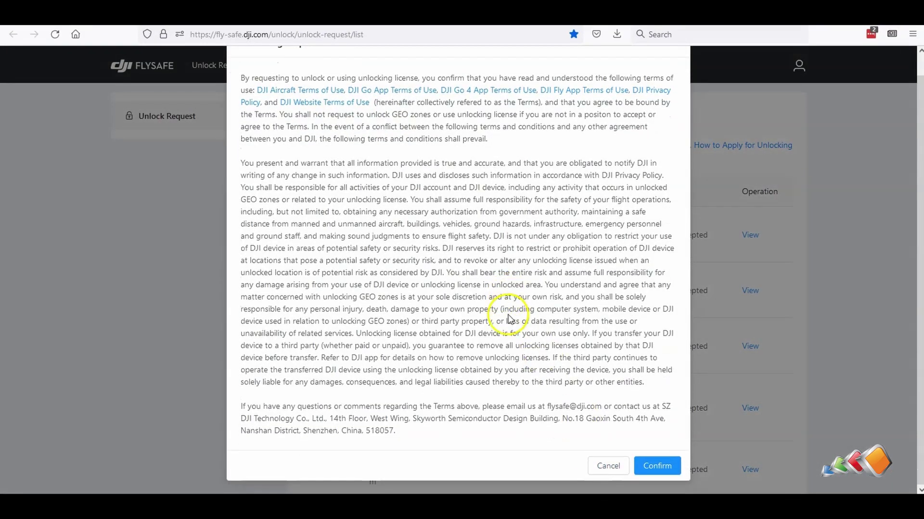
pyautogui.click(649, 464)
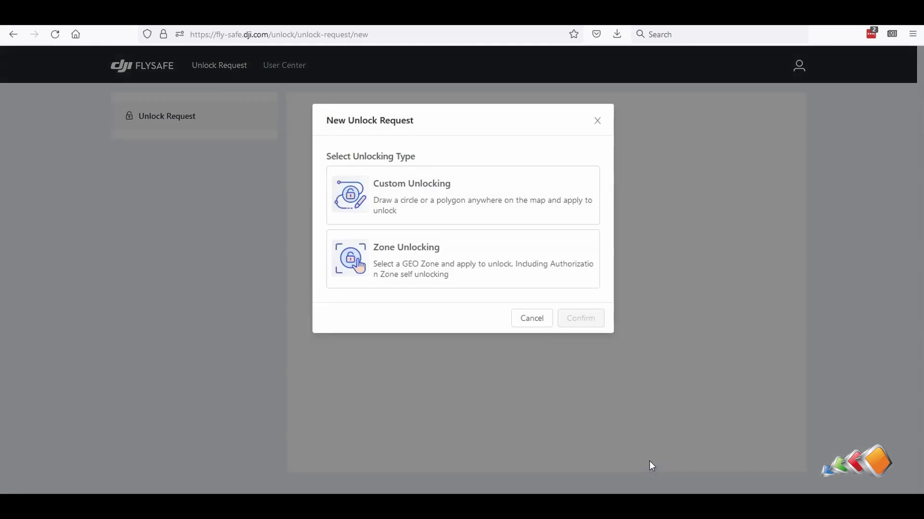
pyautogui.click(556, 276)
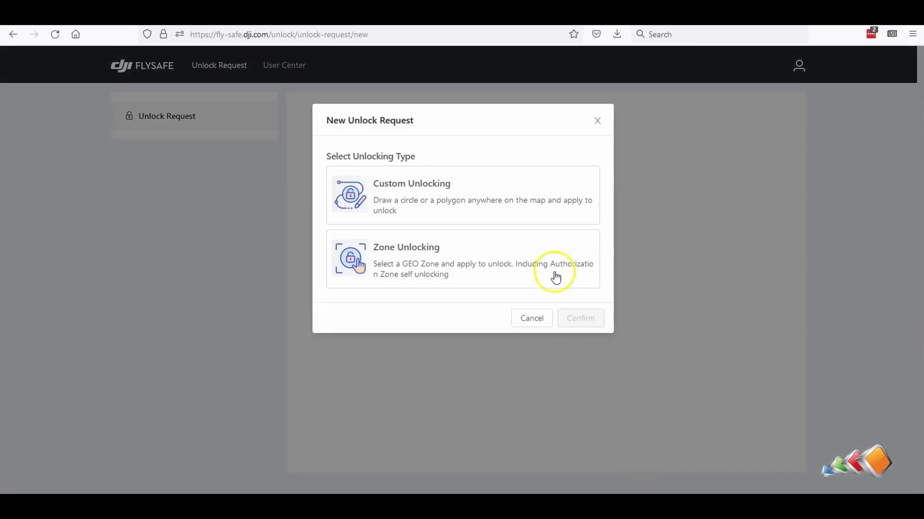
pyautogui.click(457, 196)
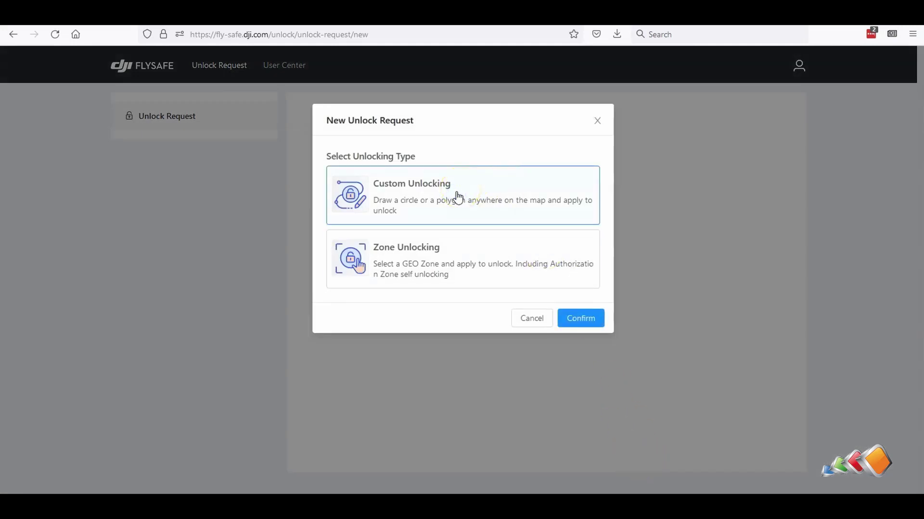
pyautogui.click(580, 317)
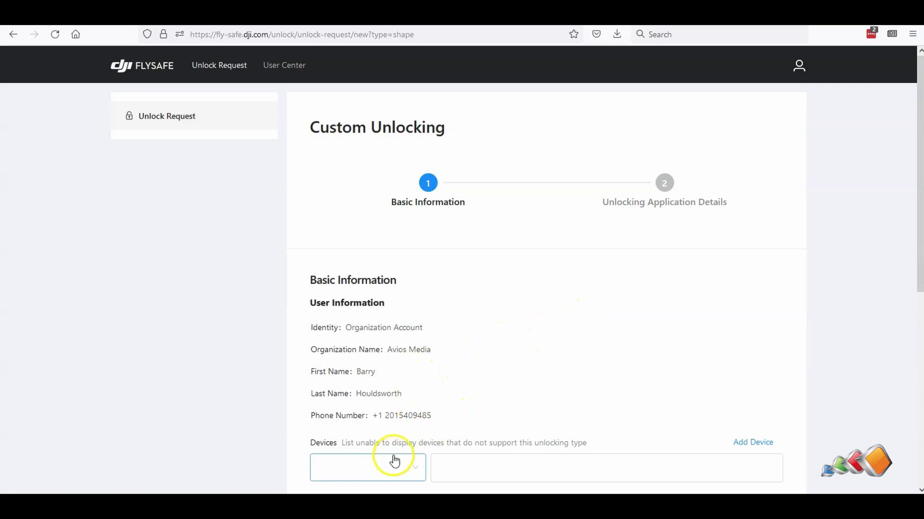
# - Add a Mavic 2 aircraft with its serial number to the request
pyautogui.scroll(-6, 394, 457)
pyautogui.scroll(2, 394, 451)
pyautogui.click(379, 242)
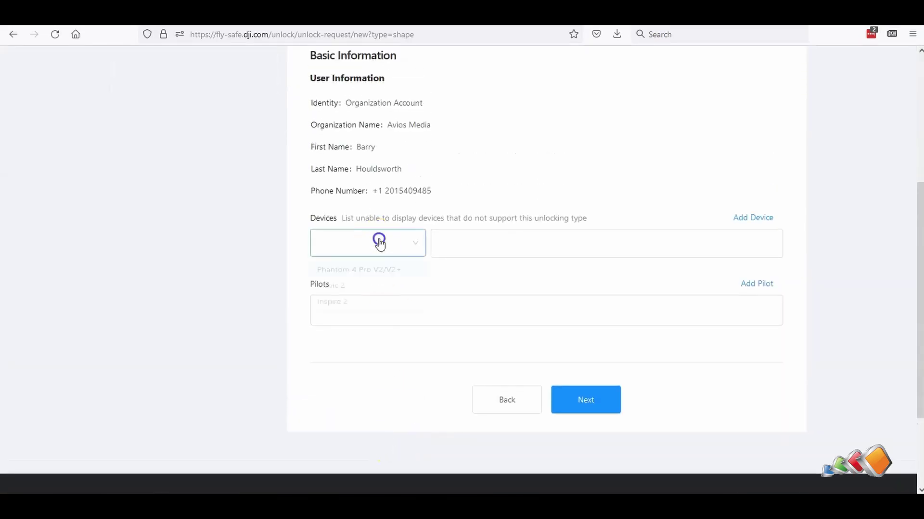
pyautogui.click(354, 288)
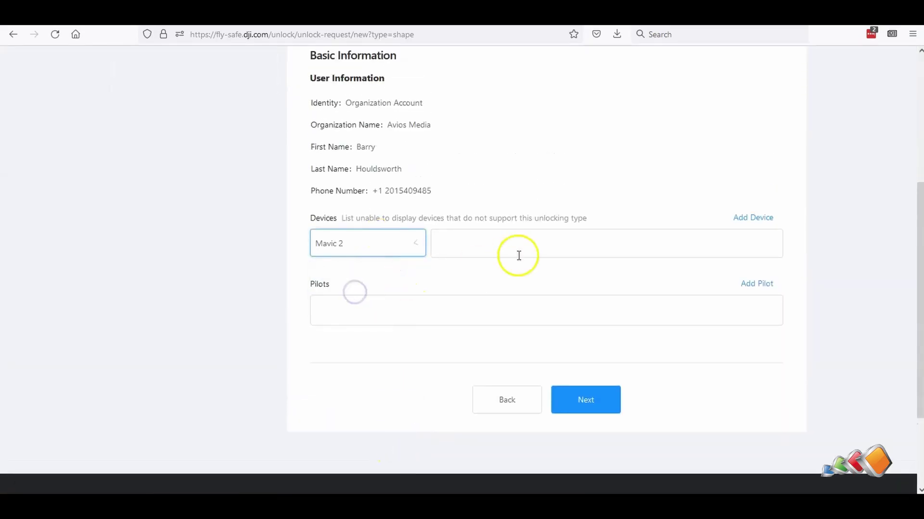
pyautogui.click(557, 240)
pyautogui.click(505, 275)
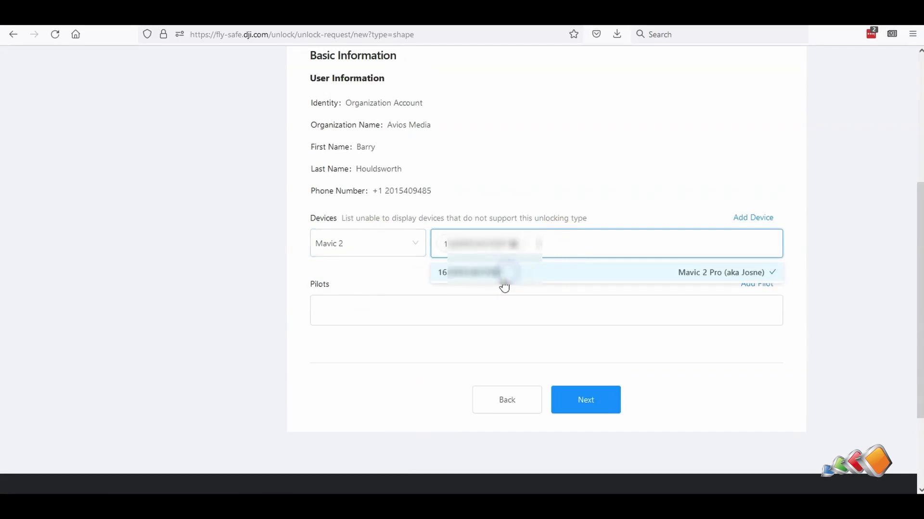
# - Add the pilot's account and continue to the unlocking details step
pyautogui.click(437, 324)
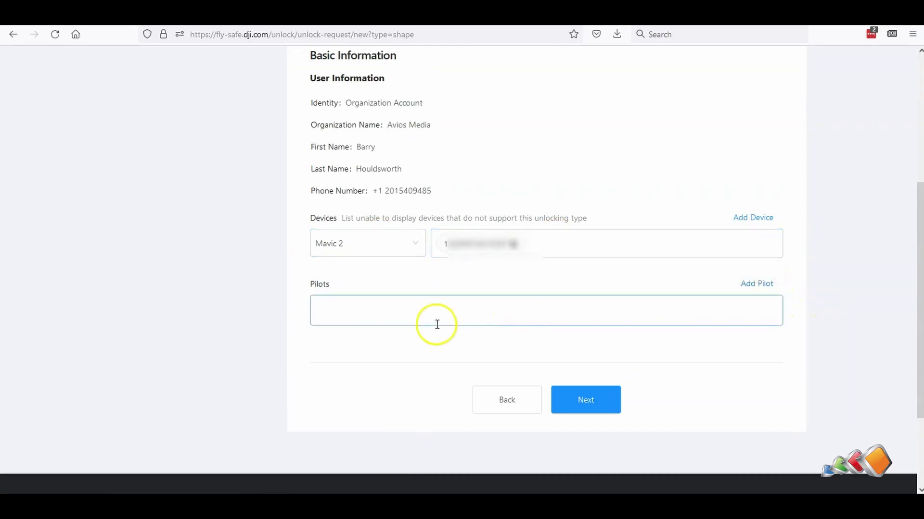
pyautogui.click(408, 344)
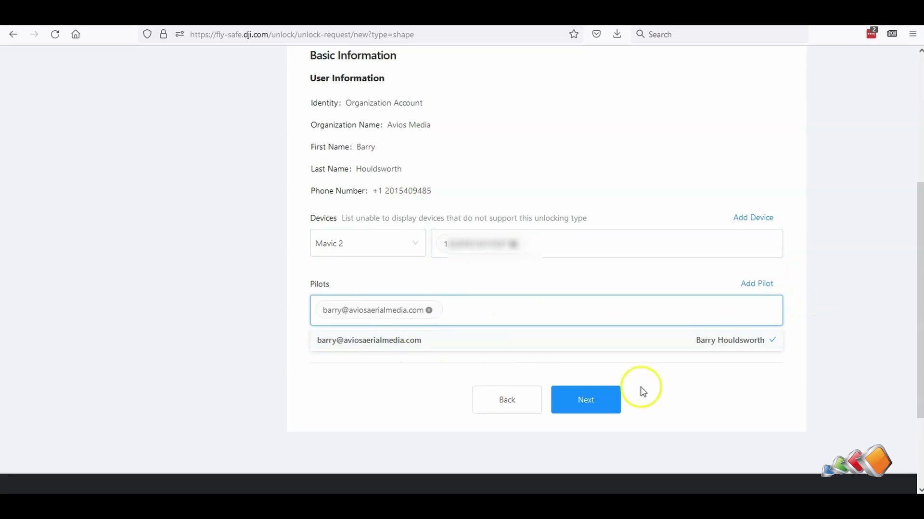
pyautogui.click(852, 382)
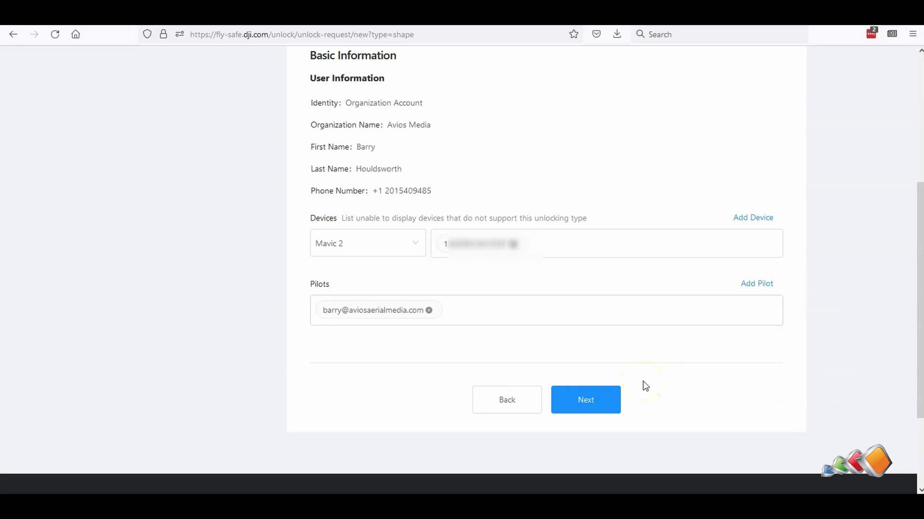
pyautogui.click(603, 398)
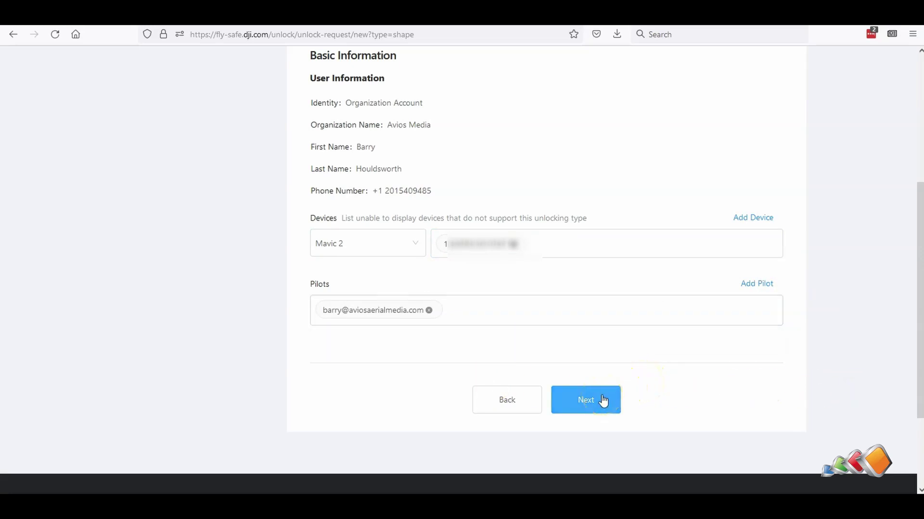
# - Search the map for '2 penn plaza, newark' and zoom in around Newark Penn Station
pyautogui.click(602, 400)
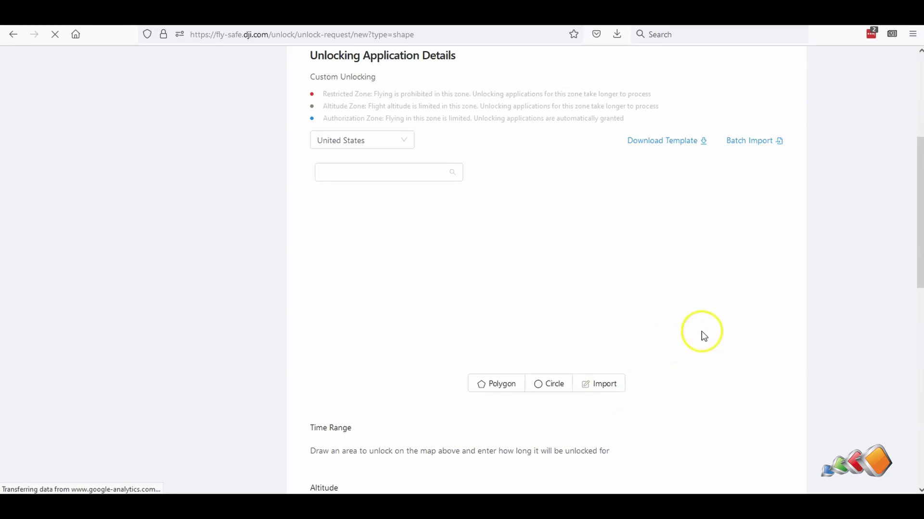
pyautogui.scroll(2, 848, 319)
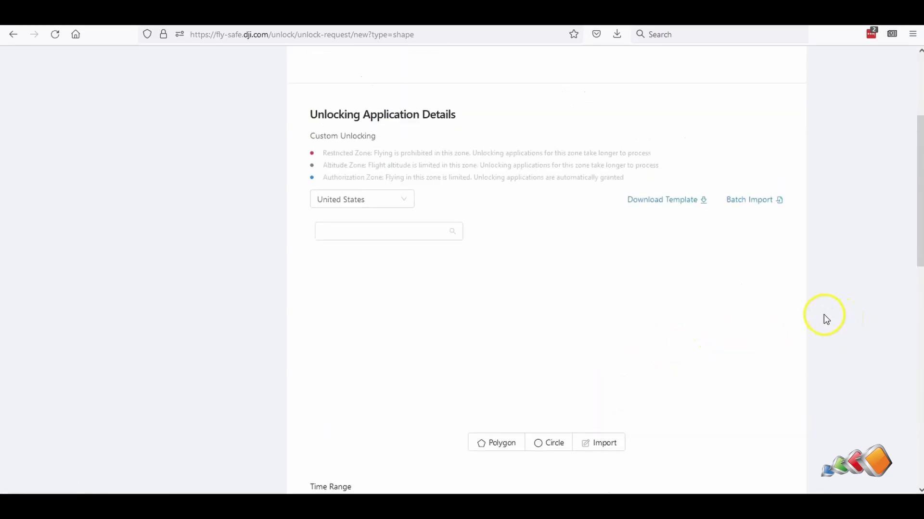
pyautogui.scroll(-2, 823, 314)
pyautogui.click(412, 178)
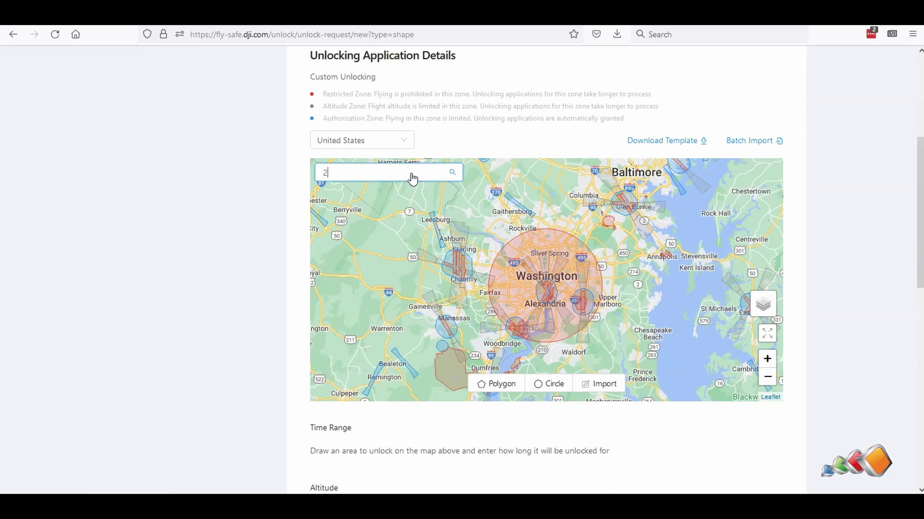
pyautogui.write('2 penn plaza, newar')
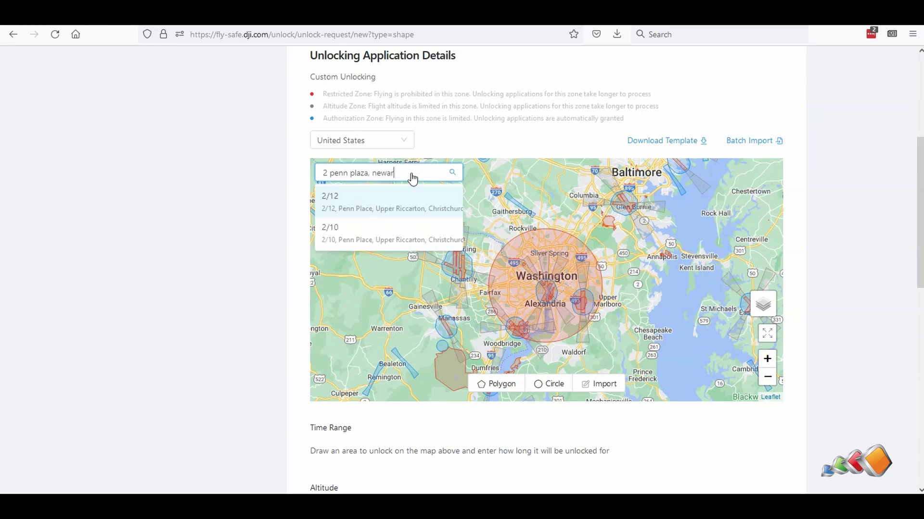
pyautogui.write('k')
pyautogui.press('Return')
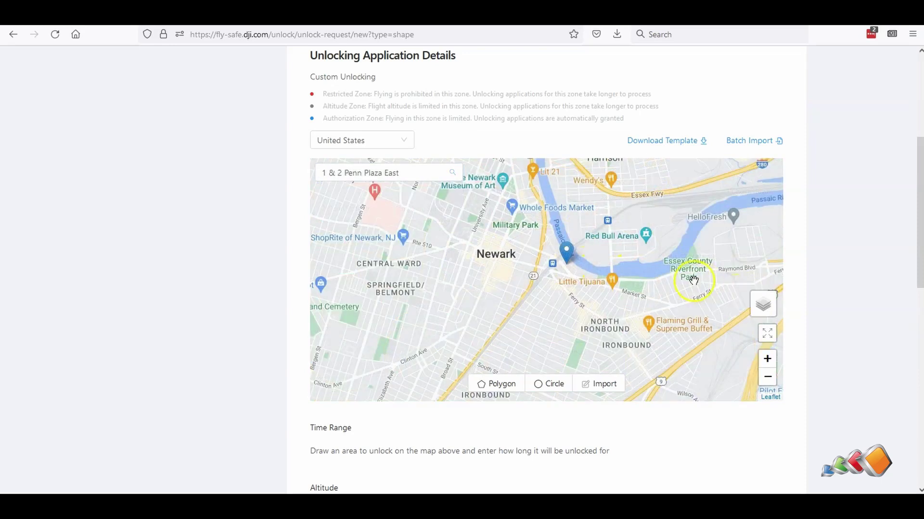
pyautogui.doubleClick(561, 263)
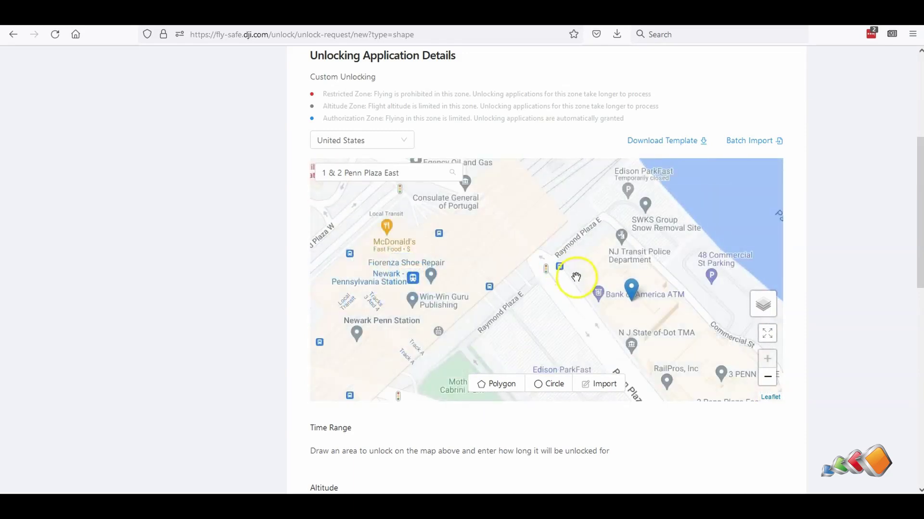
pyautogui.scroll(-3, 572, 274)
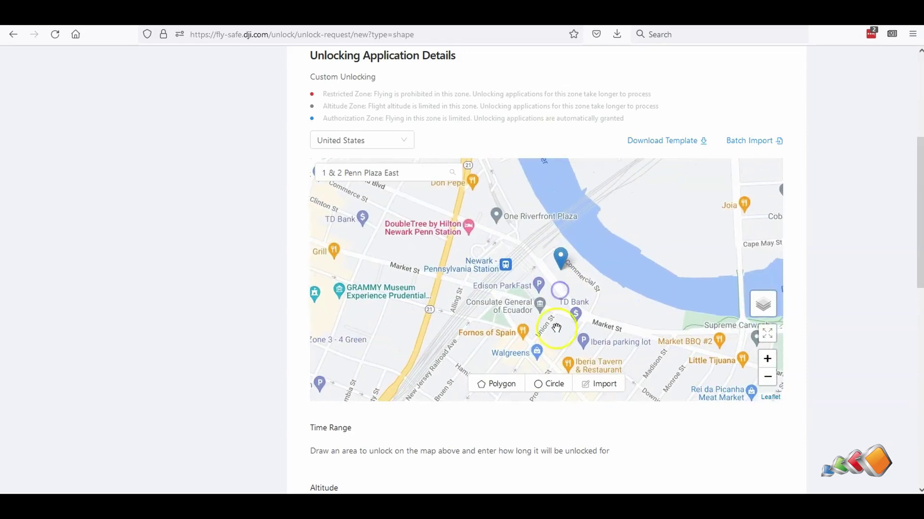
pyautogui.click(553, 385)
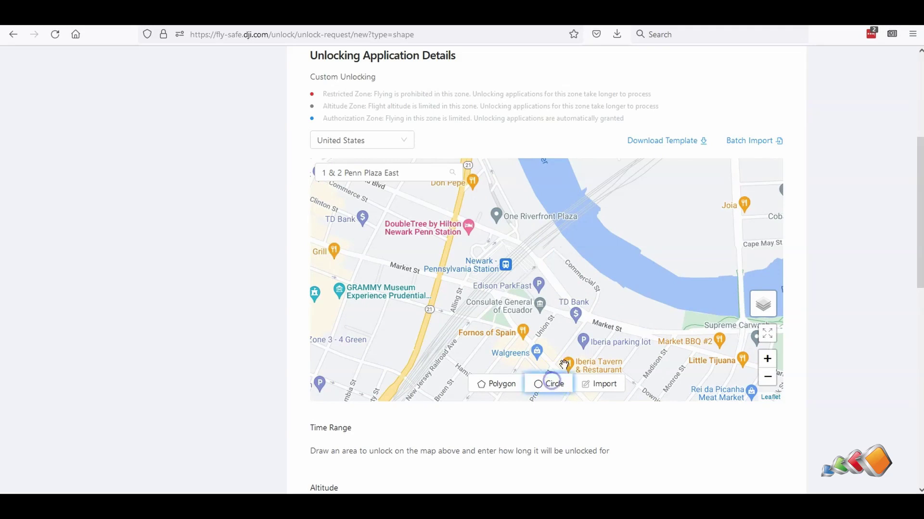
# - Draw a circular unlock zone of about 413 m radius beside Newark Penn Station
pyautogui.click(564, 270)
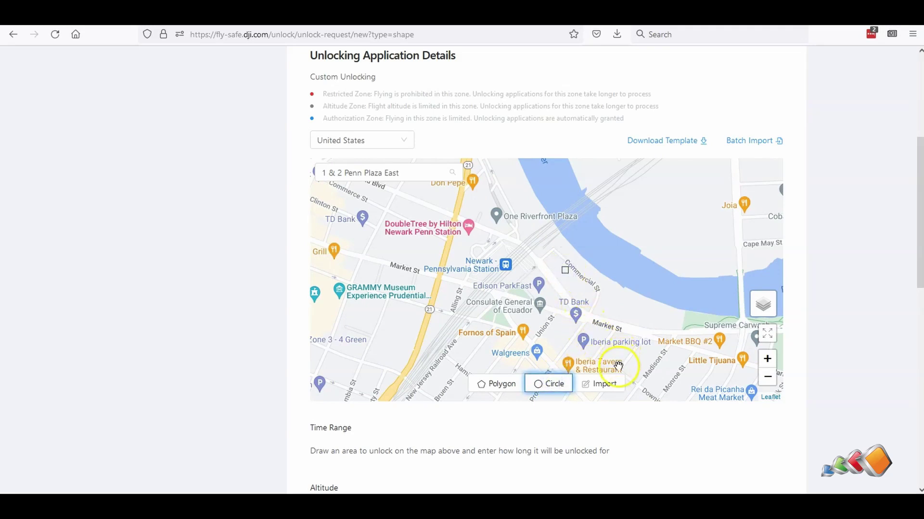
pyautogui.click(672, 214)
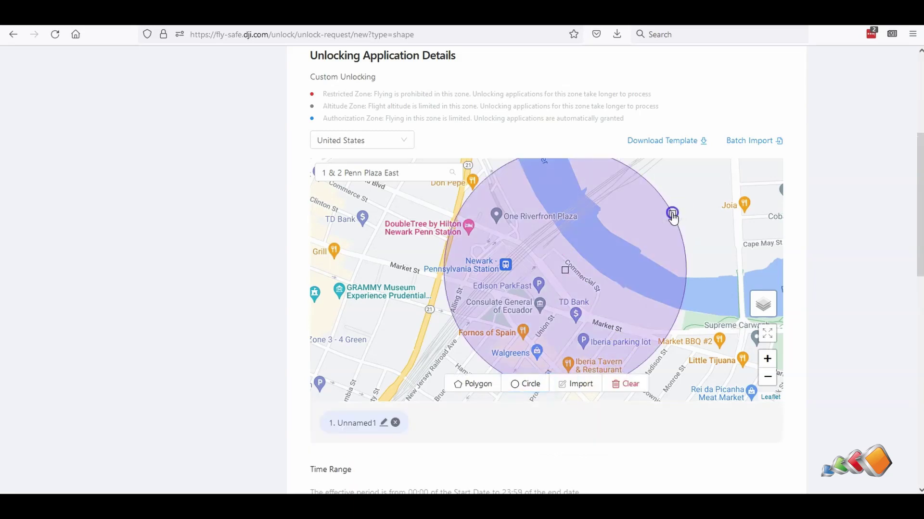
pyautogui.moveTo(672, 214); pyautogui.dragTo(681, 208)
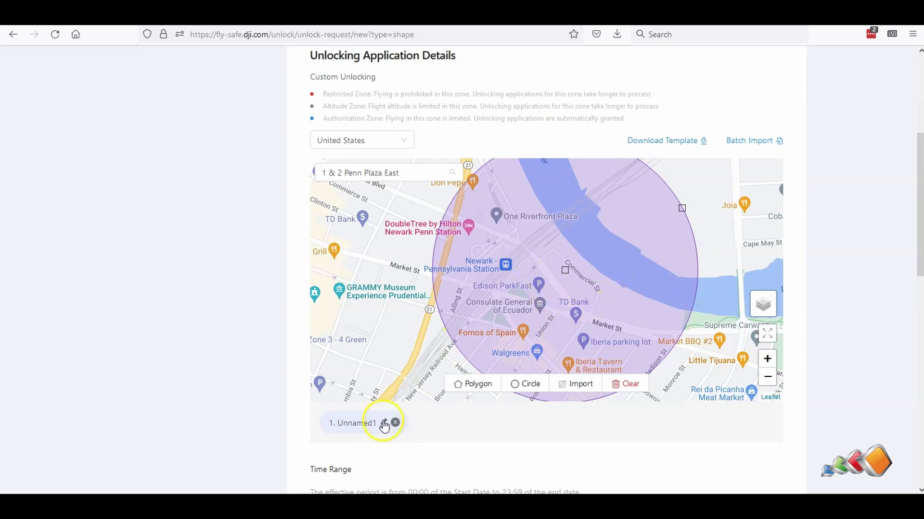
# - Rename the zone from Unnamed1 to '3 Penn Plz'
pyautogui.click(384, 424)
pyautogui.moveTo(385, 209); pyautogui.dragTo(299, 212)
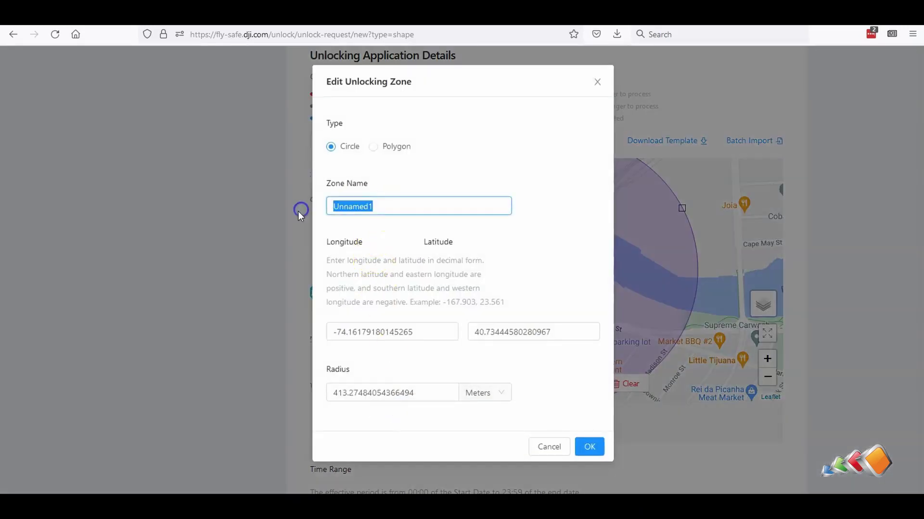
pyautogui.write('3 Penn ')
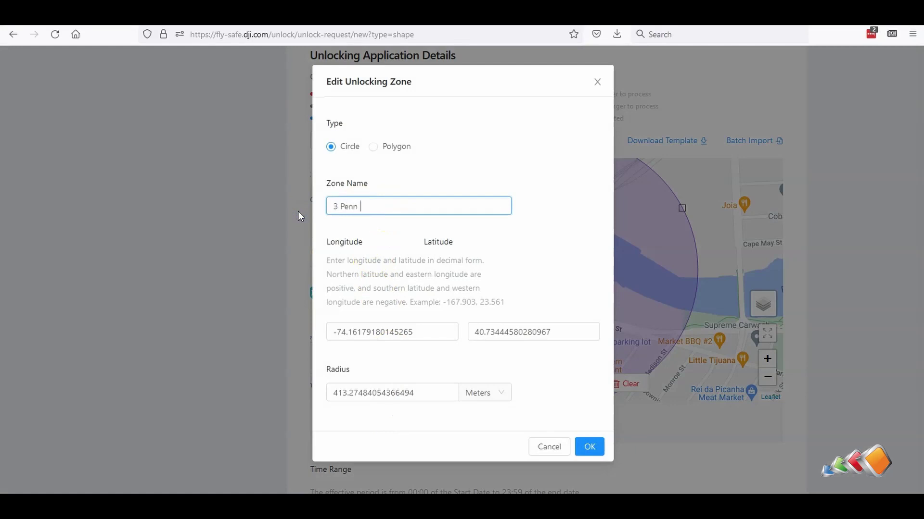
pyautogui.write('Plz')
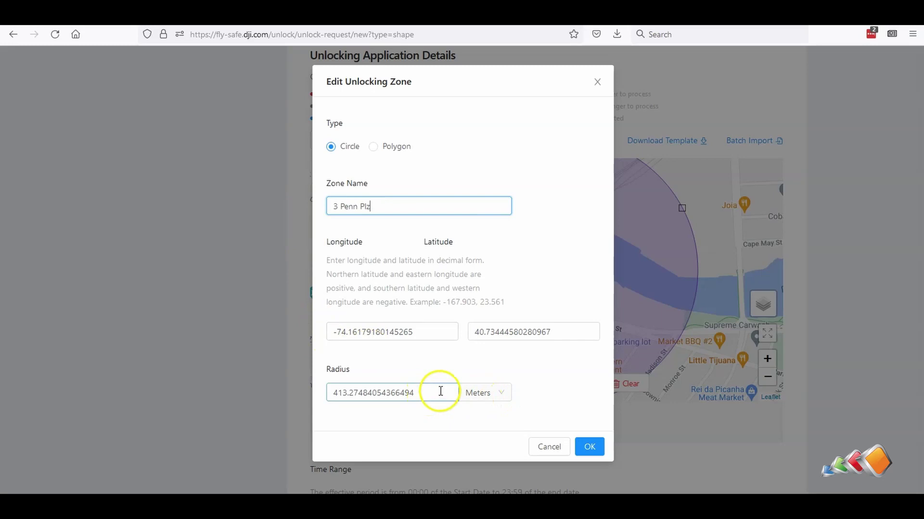
pyautogui.click(590, 447)
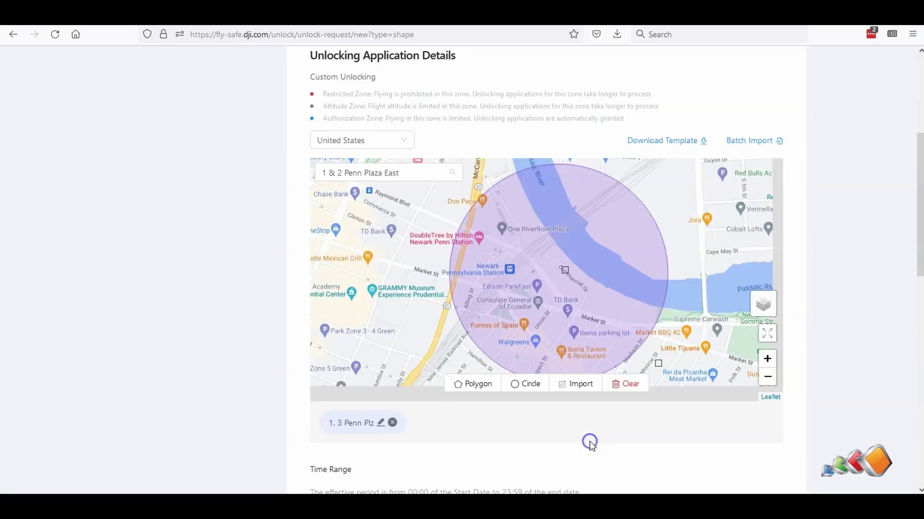
# - Set the unlock time range from 2022-11-12 to 2022-11-15
pyautogui.scroll(-3, 523, 415)
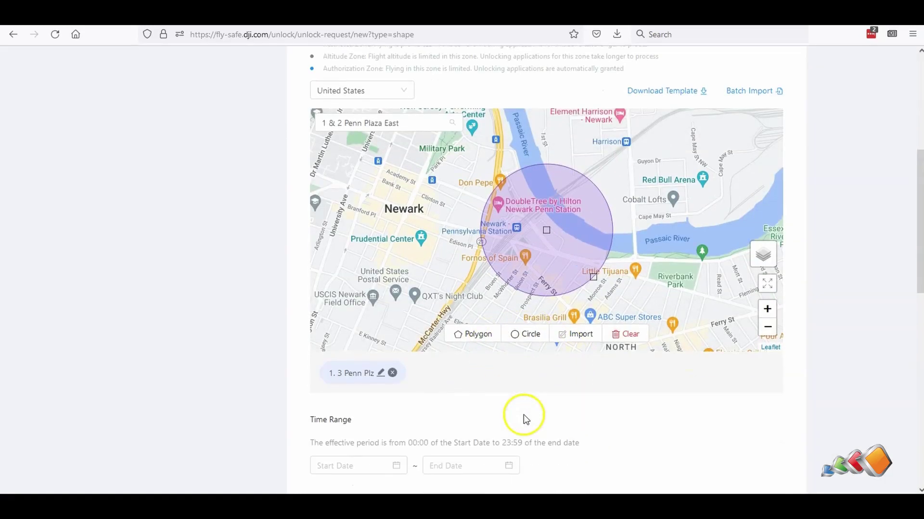
pyautogui.click(382, 339)
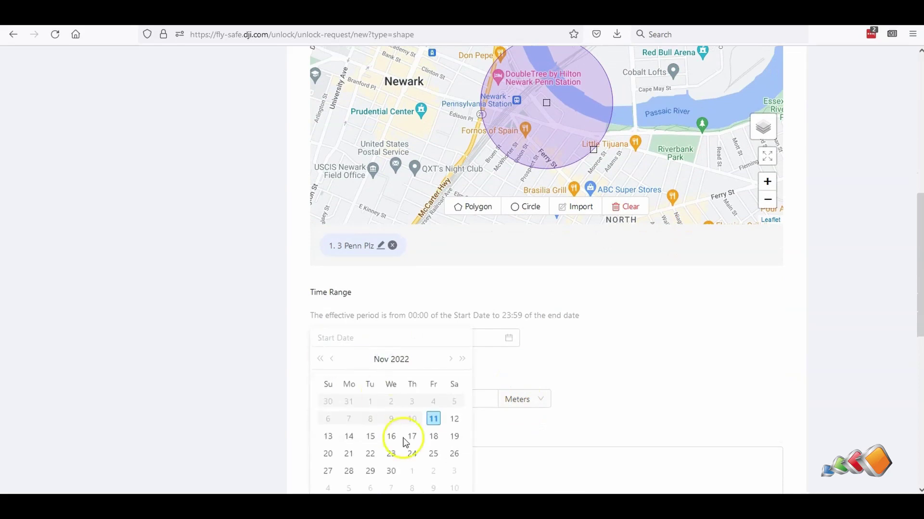
pyautogui.click(454, 420)
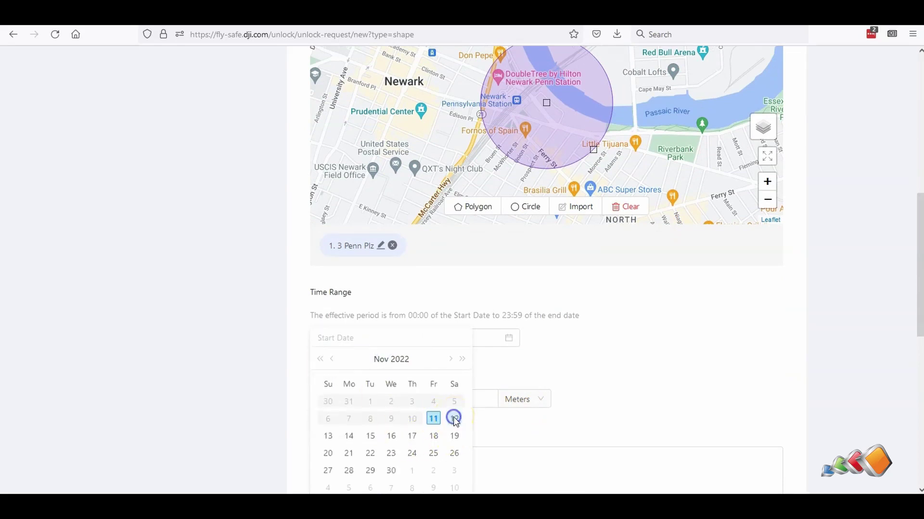
pyautogui.click(471, 338)
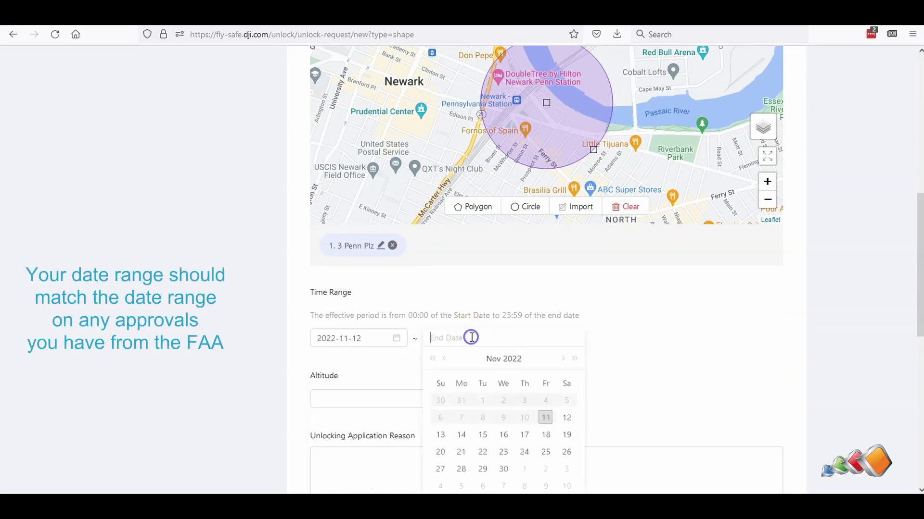
pyautogui.click(482, 436)
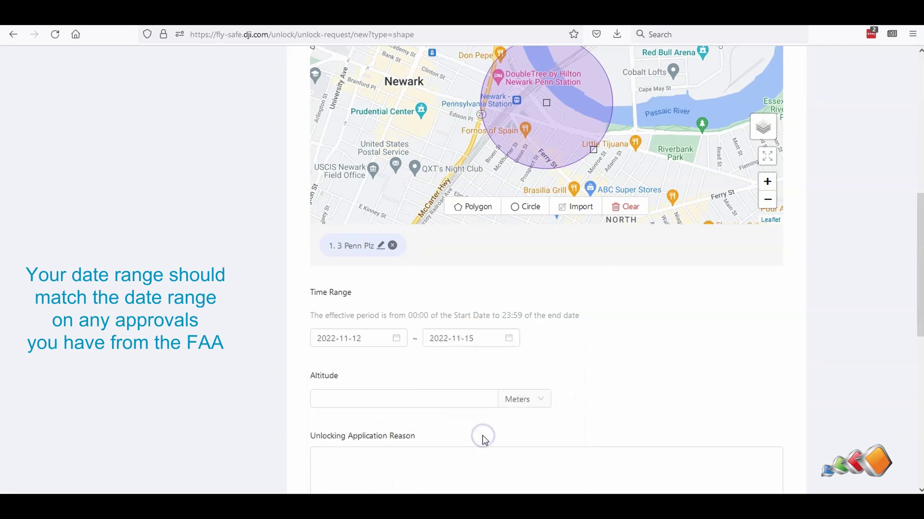
# - Set the unlock altitude to 300 Feet
pyautogui.click(477, 399)
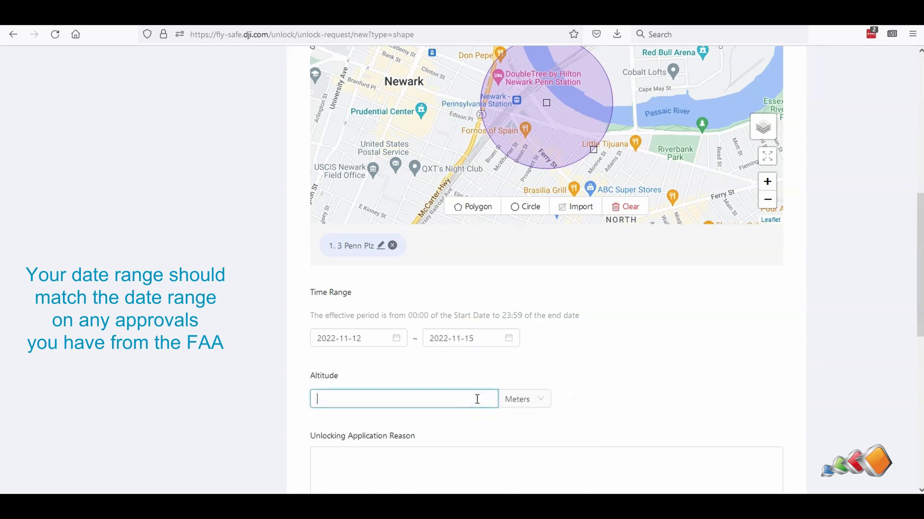
pyautogui.write('300')
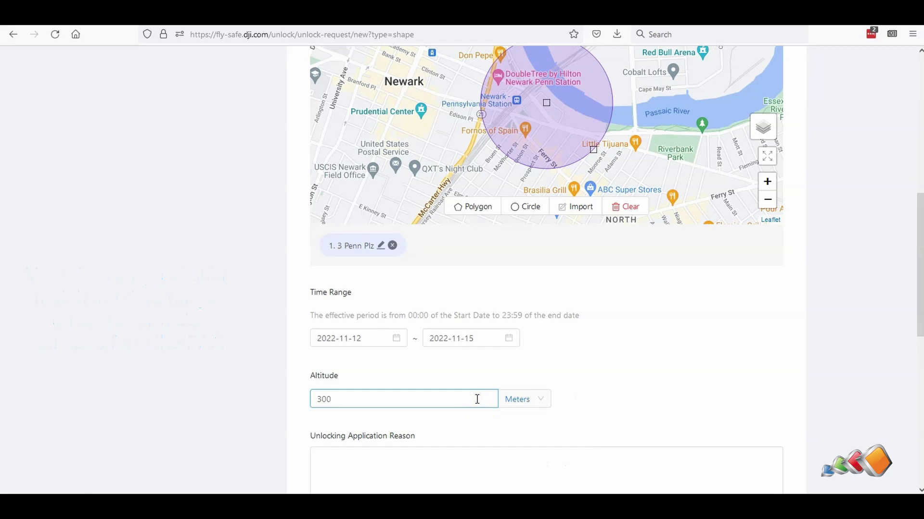
pyautogui.press('Tab')
pyautogui.press('Up')
pyautogui.press('Return')
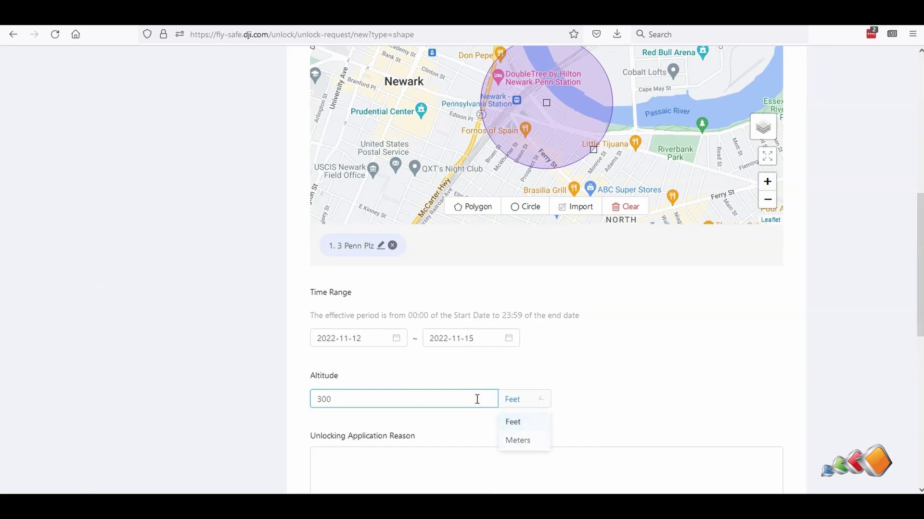
pyautogui.click(603, 354)
pyautogui.scroll(-3, 553, 332)
pyautogui.click(481, 294)
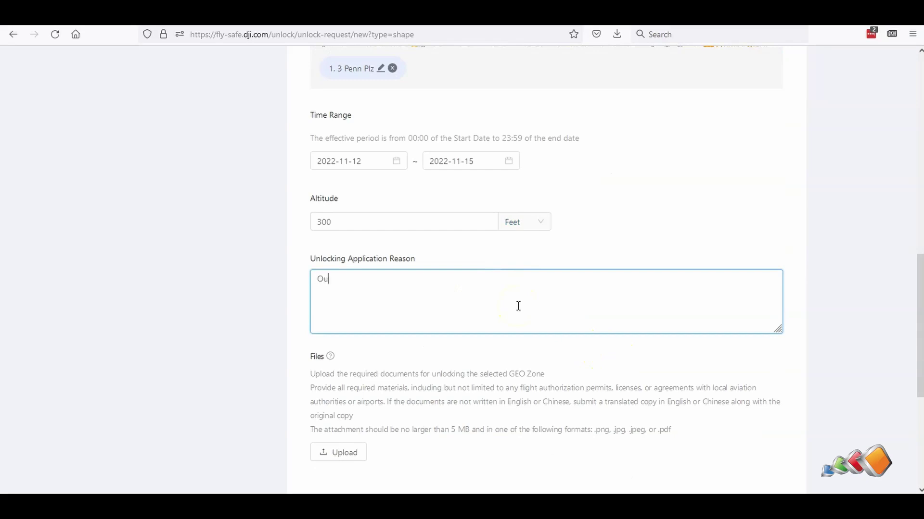
# - Write the reason: client wants UAS video up to 300ft, FAA approval received and attached below
pyautogui.write('Our client has requested UAS video in this ')
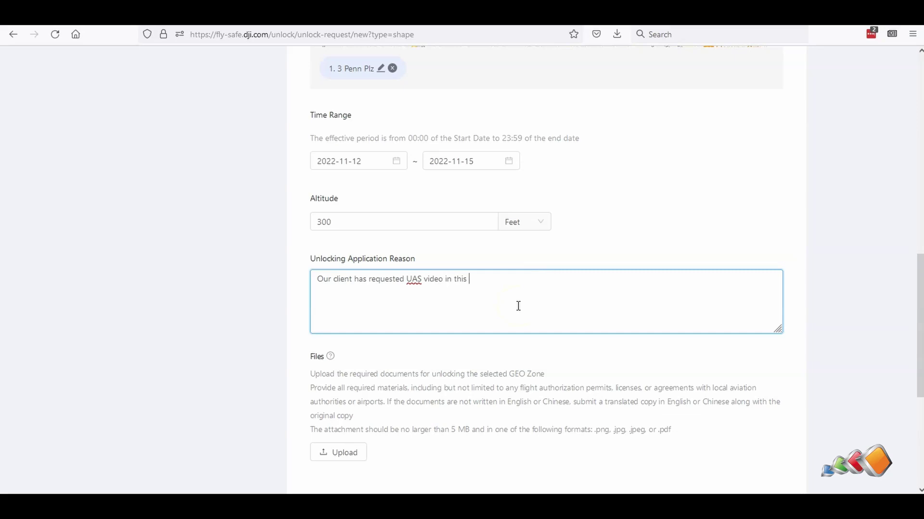
pyautogui.write('location - we have applied')
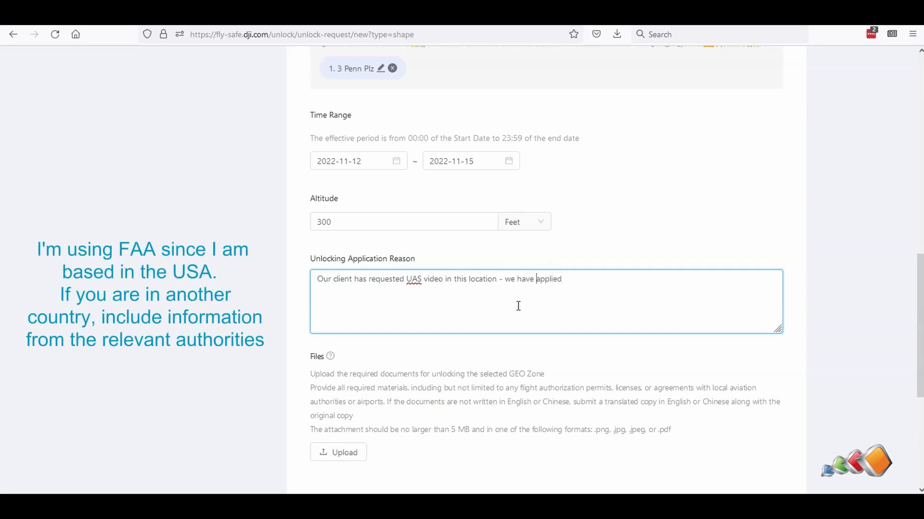
pyautogui.write('up to 300ft ')
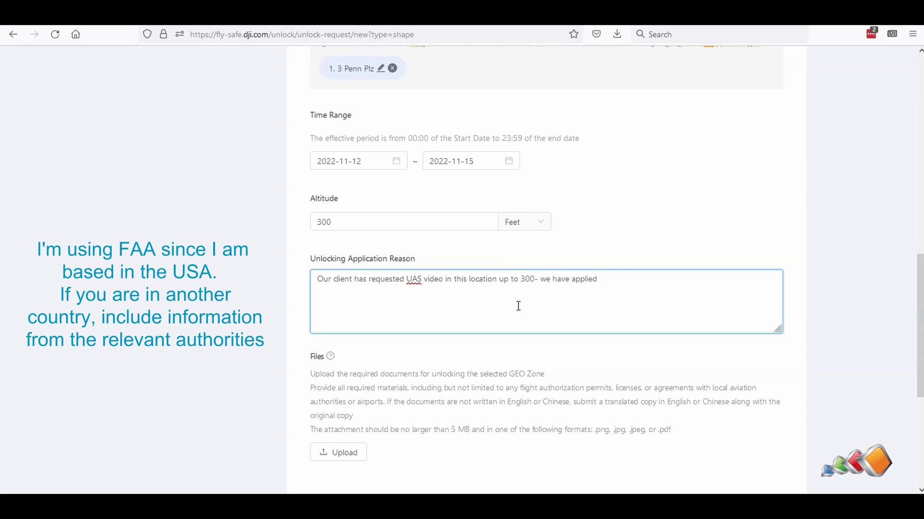
pyautogui.write('ed to the FAA')
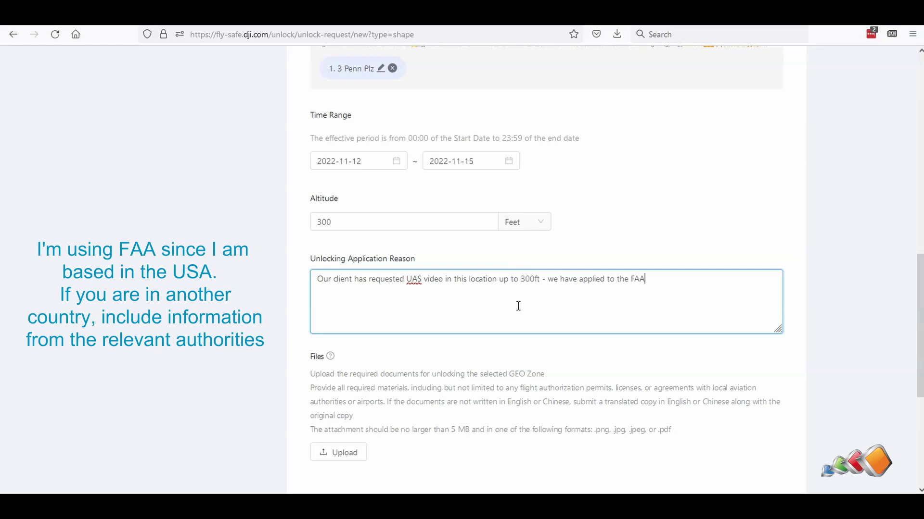
pyautogui.write(' for approval at that al')
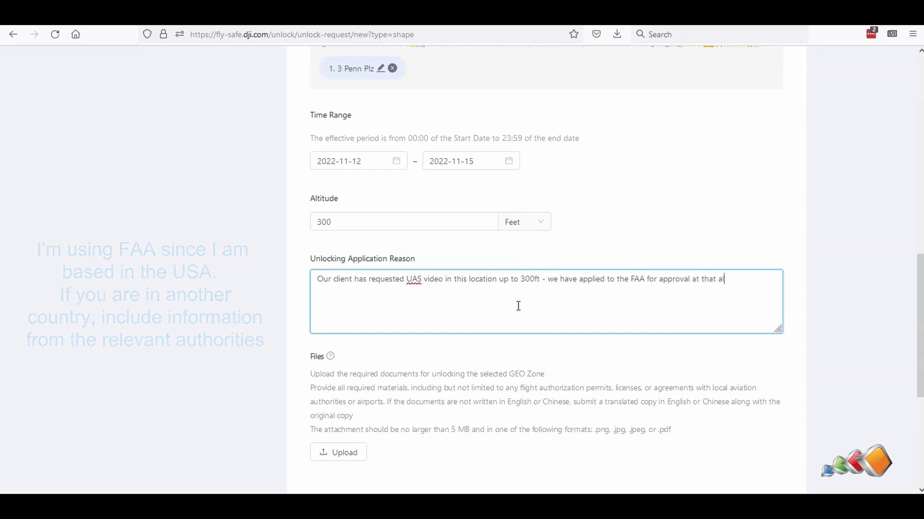
pyautogui.write('titude, which has been')
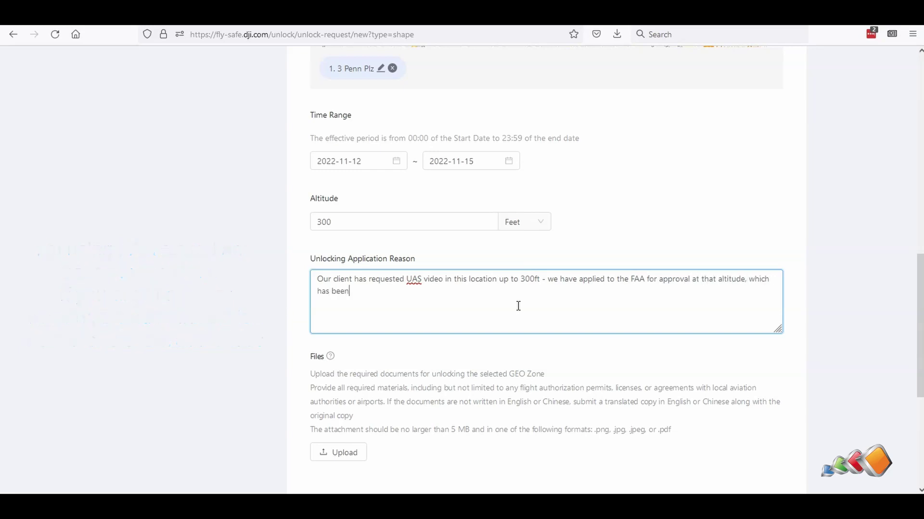
pyautogui.write(' resieved and')
pyautogui.rightClick(366, 292)
pyautogui.click(400, 27)
pyautogui.write('is attached below.')
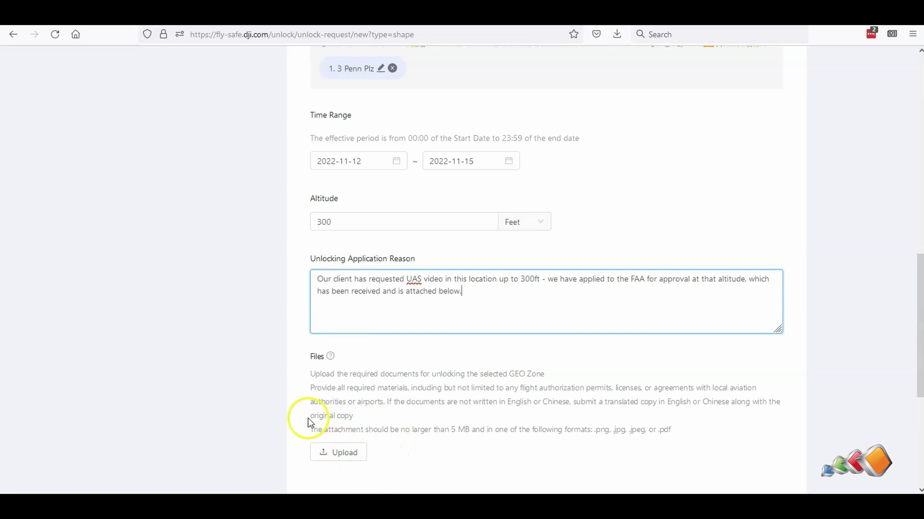
# - Submit the unlock request and open the 'Unlocking Steps for DJI Go4 App' PDF guide
pyautogui.scroll(-3, 477, 399)
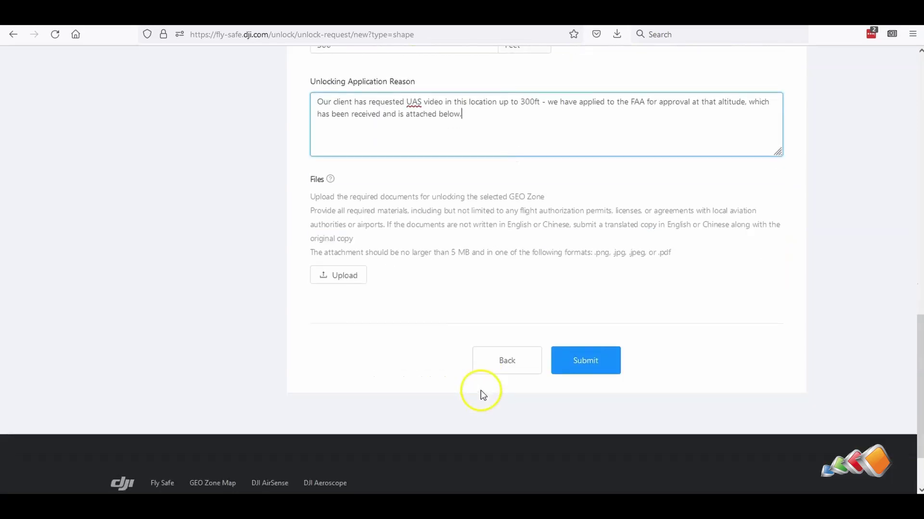
pyautogui.click(601, 361)
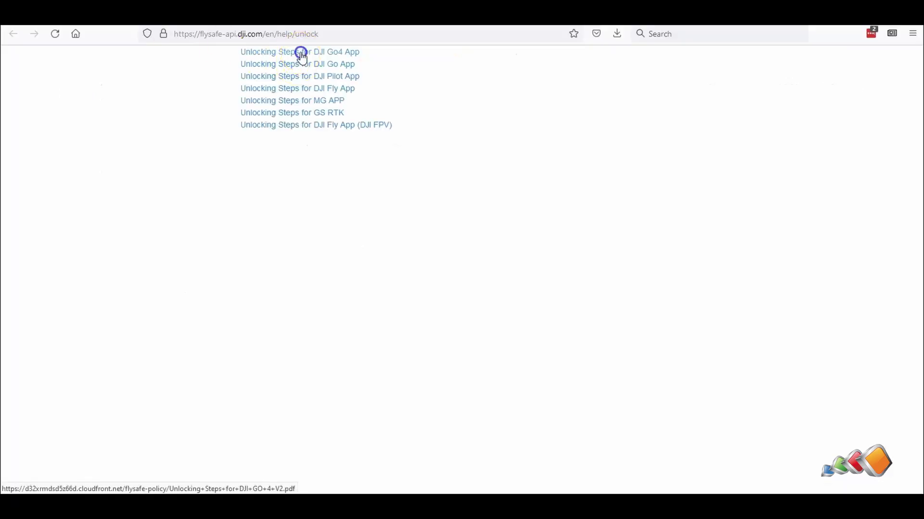
pyautogui.click(300, 54)
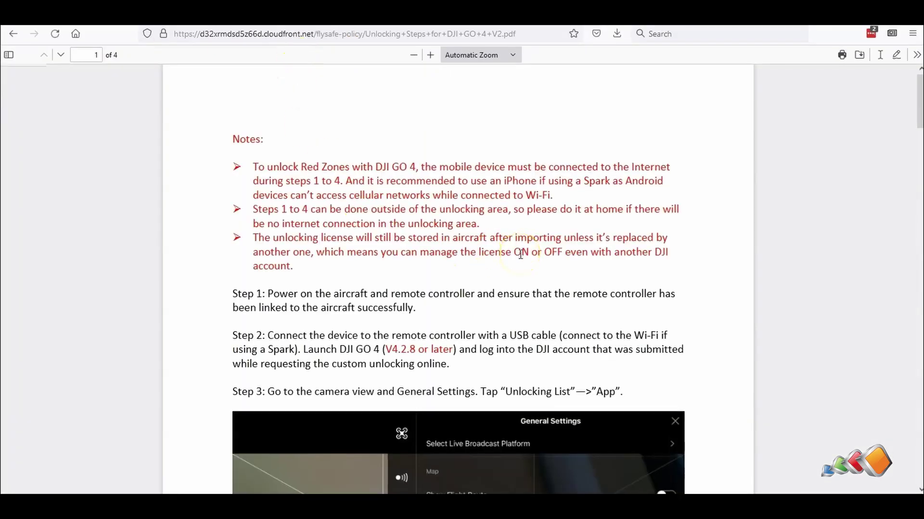
pyautogui.scroll(-9, 519, 255)
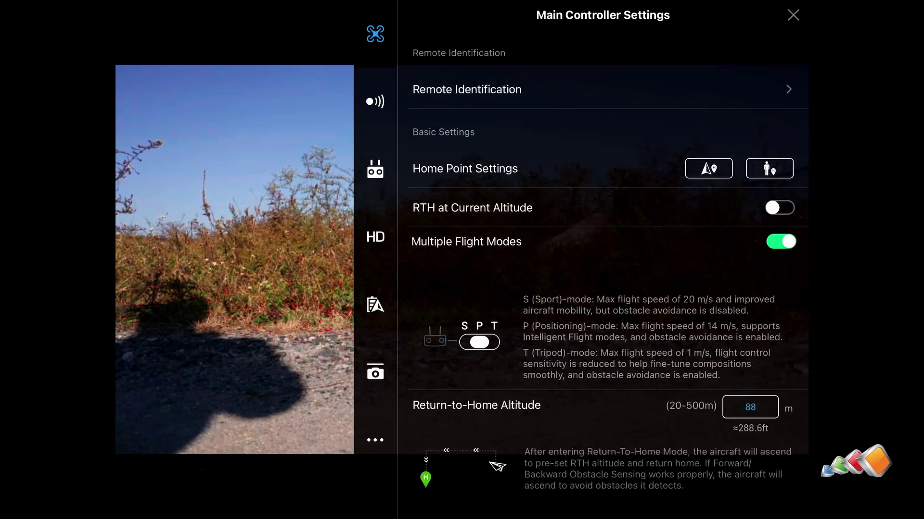
# - Switch from Main Controller Settings to the General Settings page
pyautogui.scroll(-4, 603, 288)
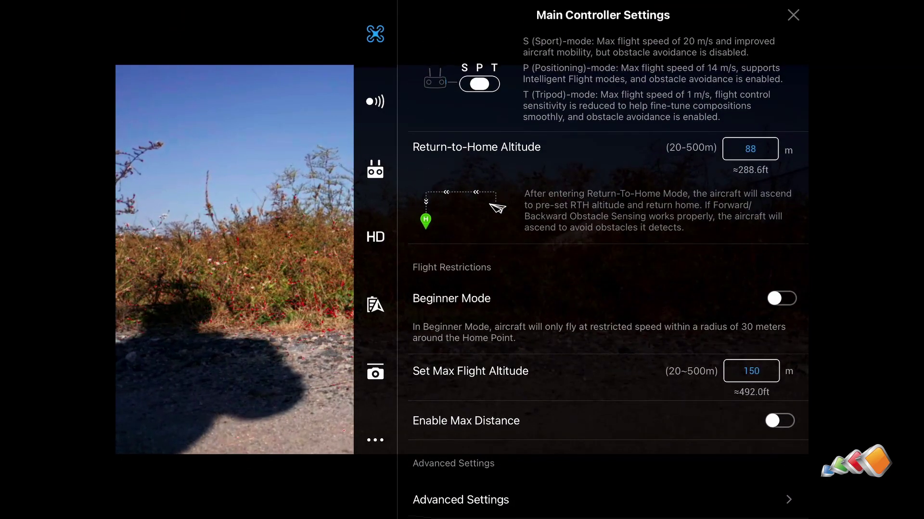
pyautogui.scroll(2, 602, 289)
pyautogui.scroll(5, 602, 288)
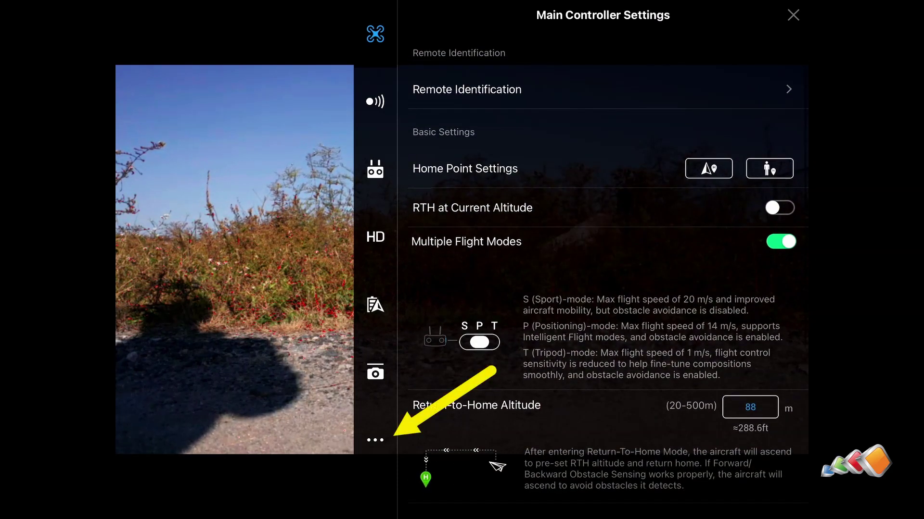
pyautogui.click(375, 440)
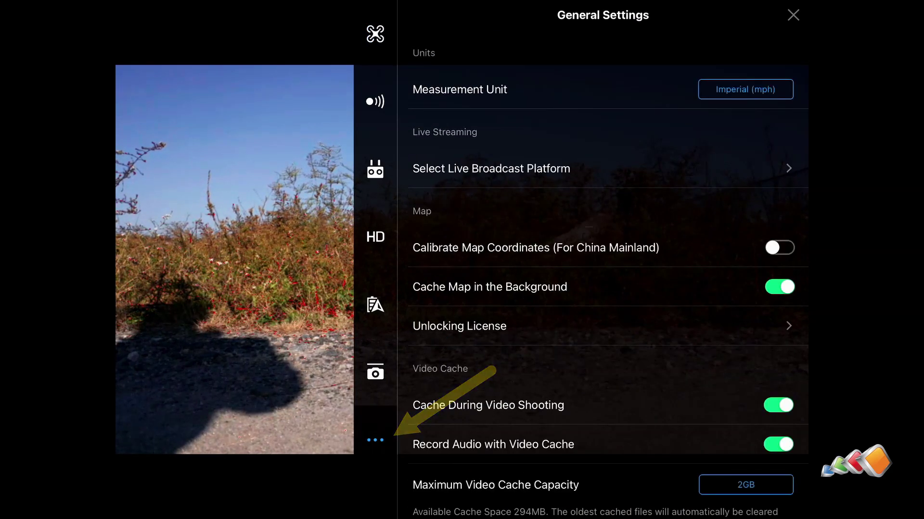
pyautogui.scroll(-1, 603, 288)
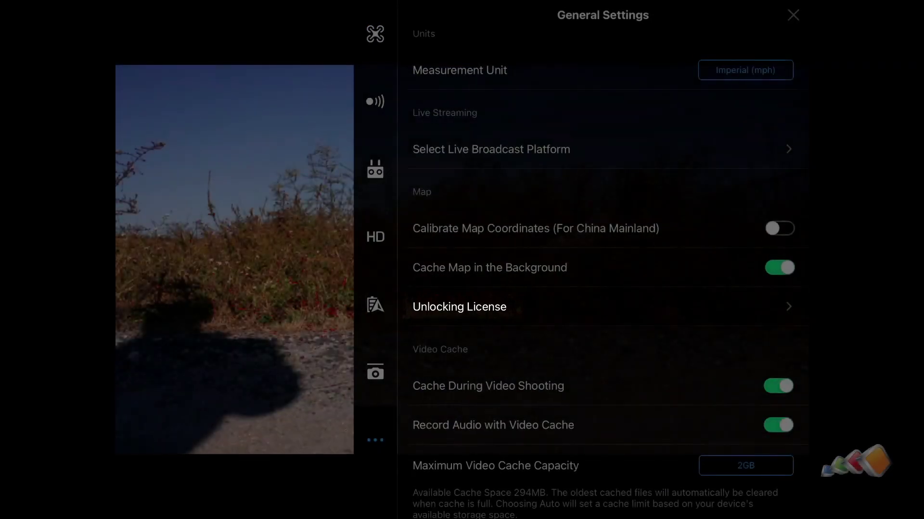
# - Open the Unlocking License List and dismiss the license-switching reminder
pyautogui.click(459, 307)
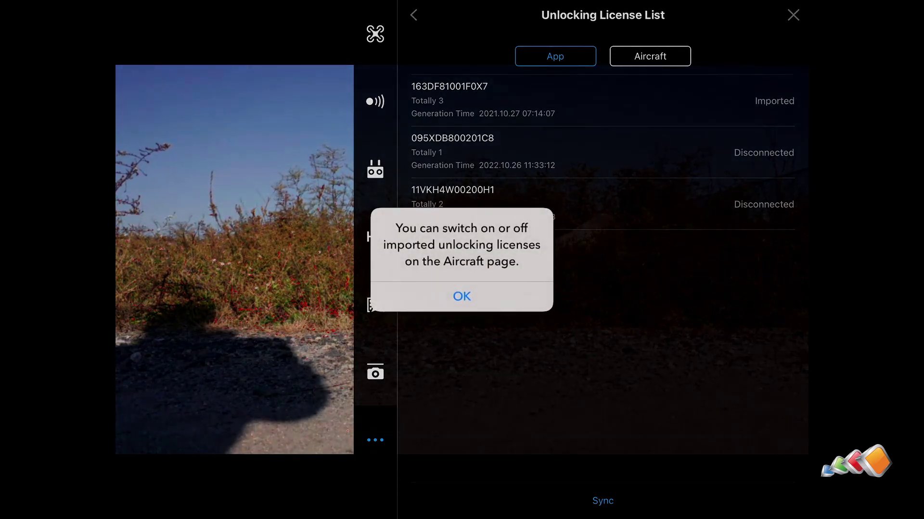
pyautogui.click(461, 296)
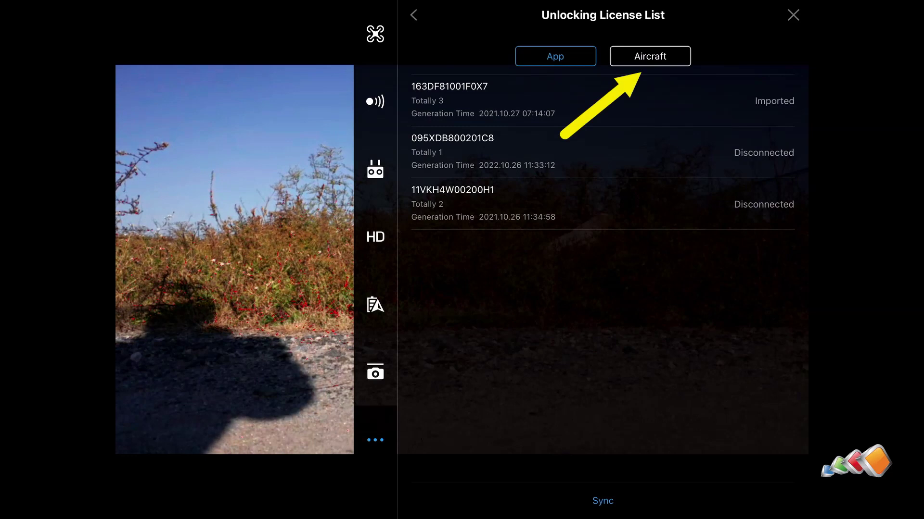
# - Enable the 3 Penn Plaza unlock license for the aircraft in DJI GO 4
pyautogui.click(650, 56)
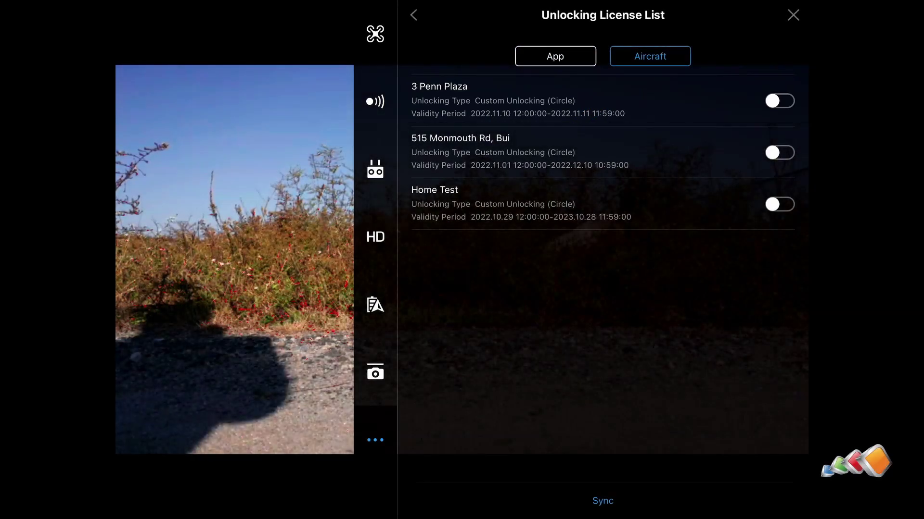
pyautogui.click(779, 100)
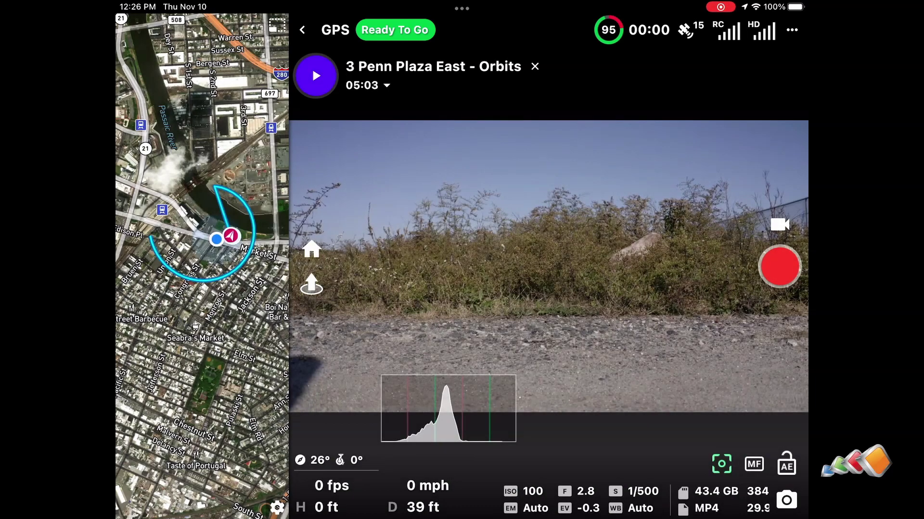
# - Launch the '3 Penn Plaza East - Orbits' mission in DroneLink
pyautogui.click(312, 67)
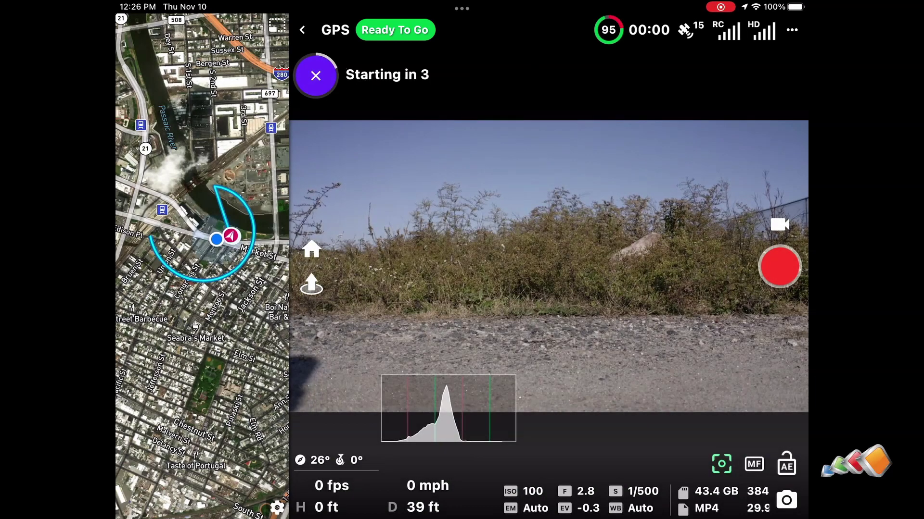